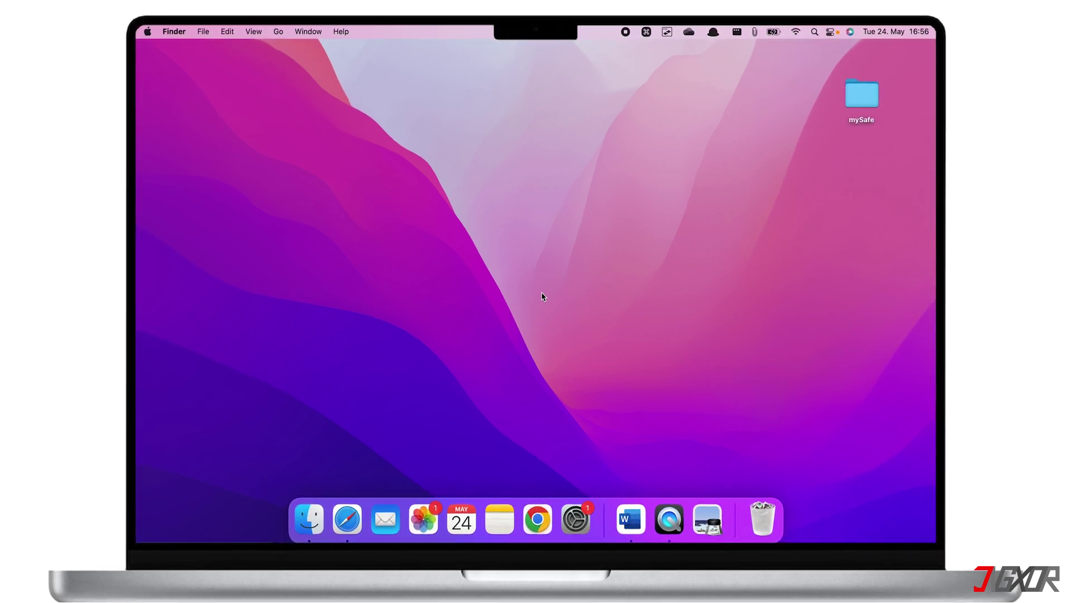
Open the mySafe folder on the desktop and preview its images, including Image1.JPG and Image3.JPG.
{"action": "left_click", "coordinate": [861, 96]}
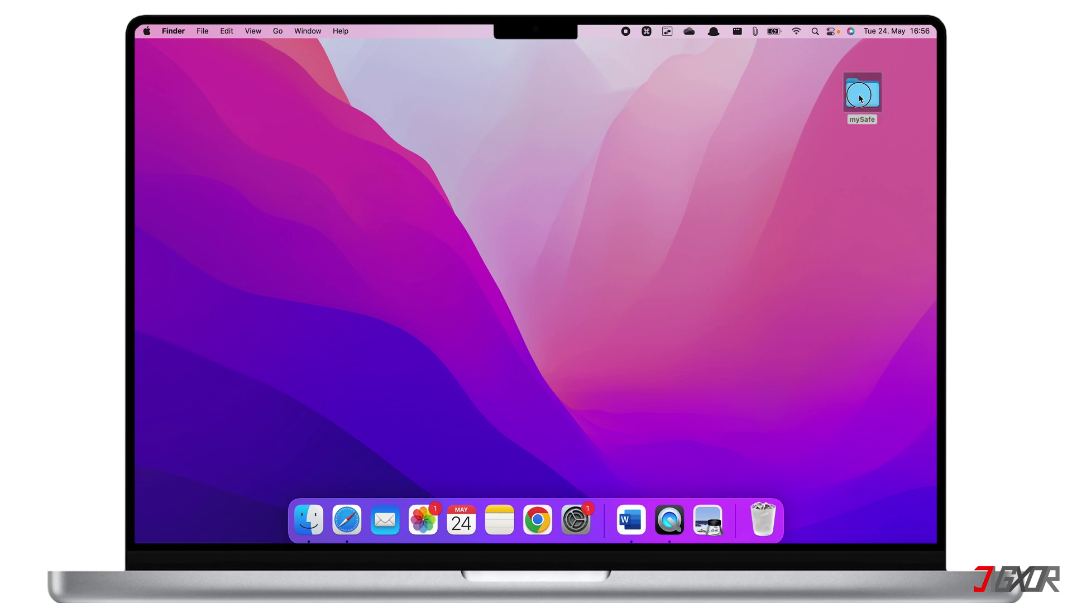
{"action": "double_click", "coordinate": [861, 96]}
{"action": "left_click", "coordinate": [584, 128]}
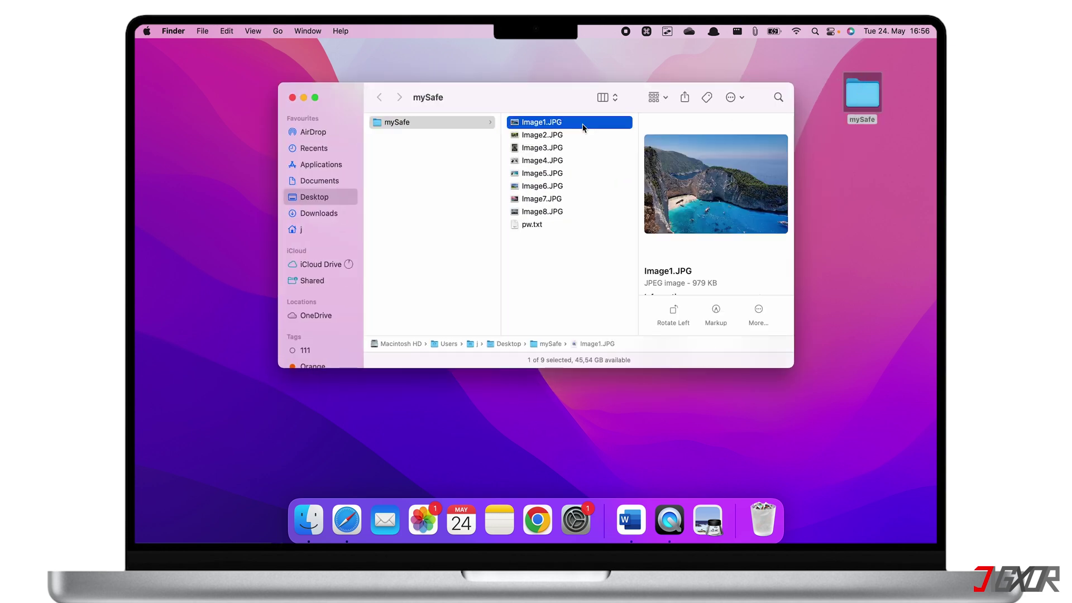
{"action": "key", "text": "Down"}
{"action": "key", "text": "Down"}
{"action": "key", "text": "Down"}
{"action": "key", "text": "Down"}
{"action": "key", "text": "Down"}
{"action": "key", "text": "Down"}
{"action": "key", "text": "Down"}
{"action": "key", "text": "Down"}
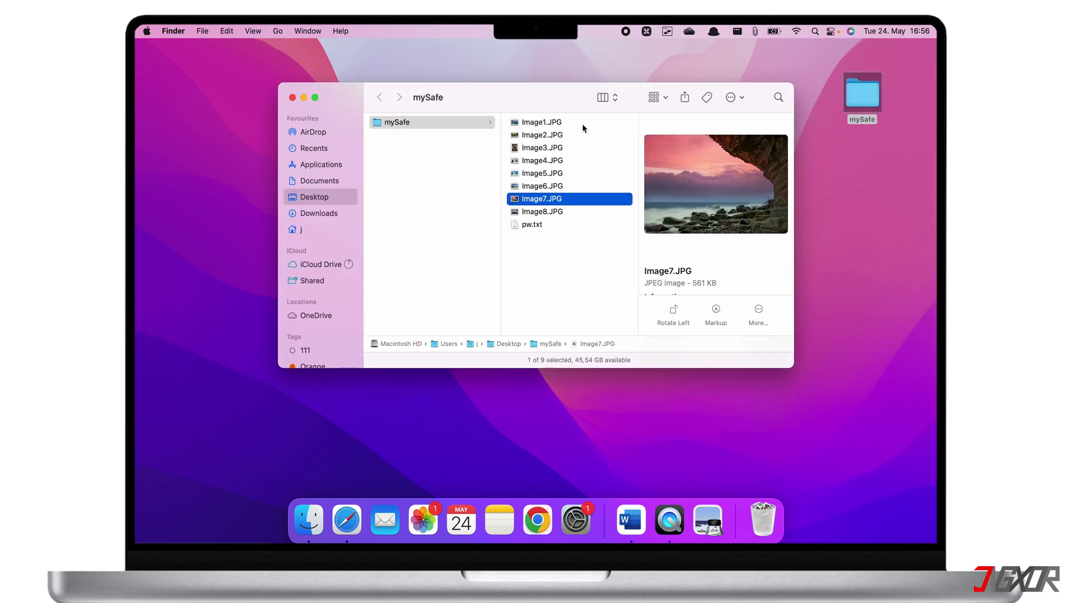
{"action": "left_click", "coordinate": [552, 150]}
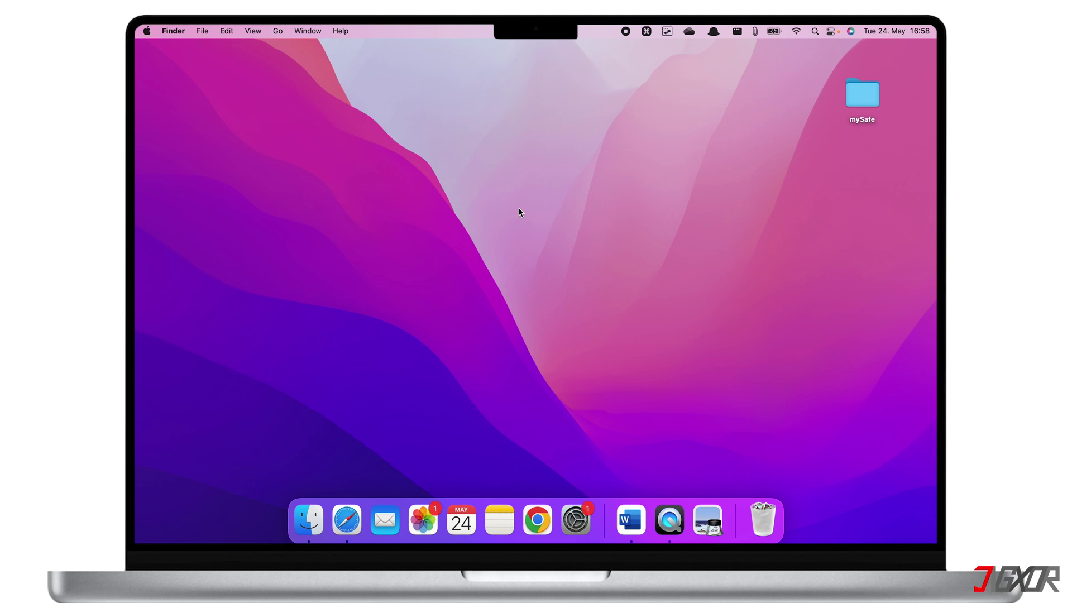
Launch Disk Utility from Spotlight with 'disk ut' and move its window up-left.
{"action": "key", "text": "super+space"}
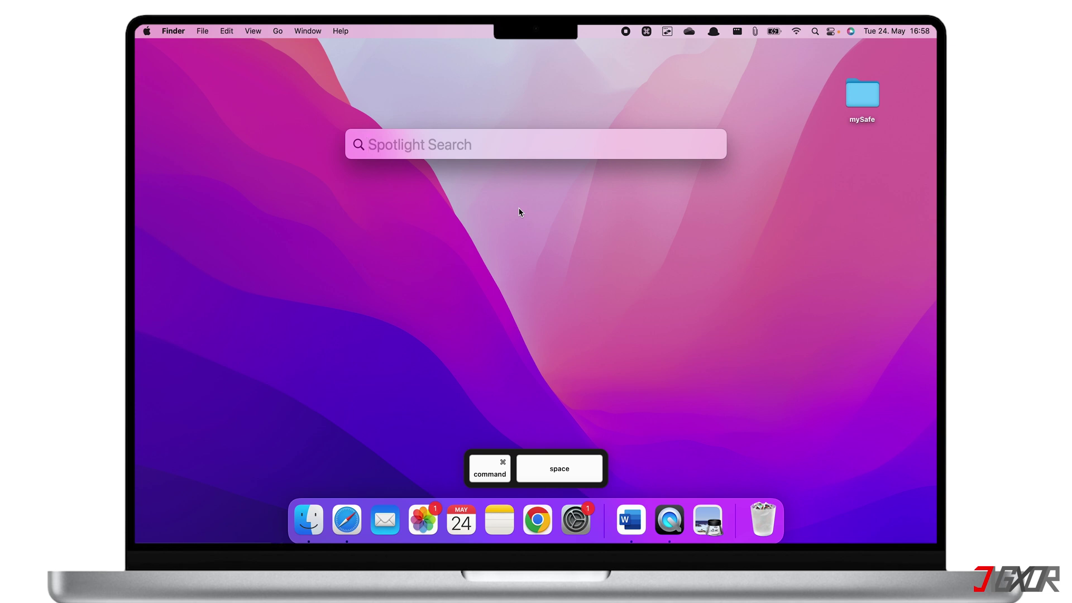
{"action": "type", "text": "disk i"}
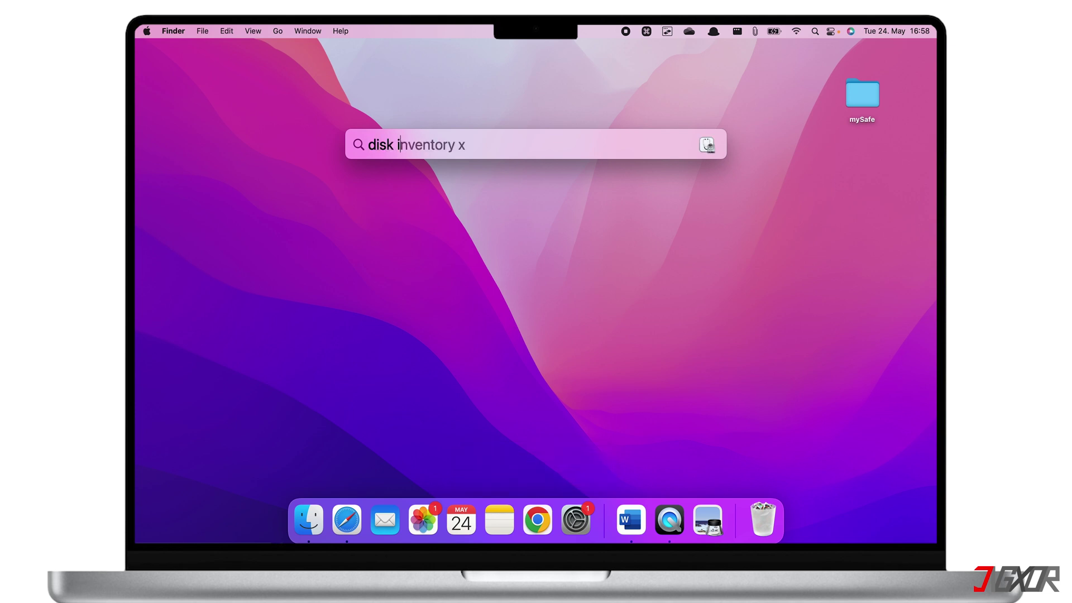
{"action": "key", "text": "BackSpace"}
{"action": "type", "text": "ut"}
{"action": "key", "text": "Return"}
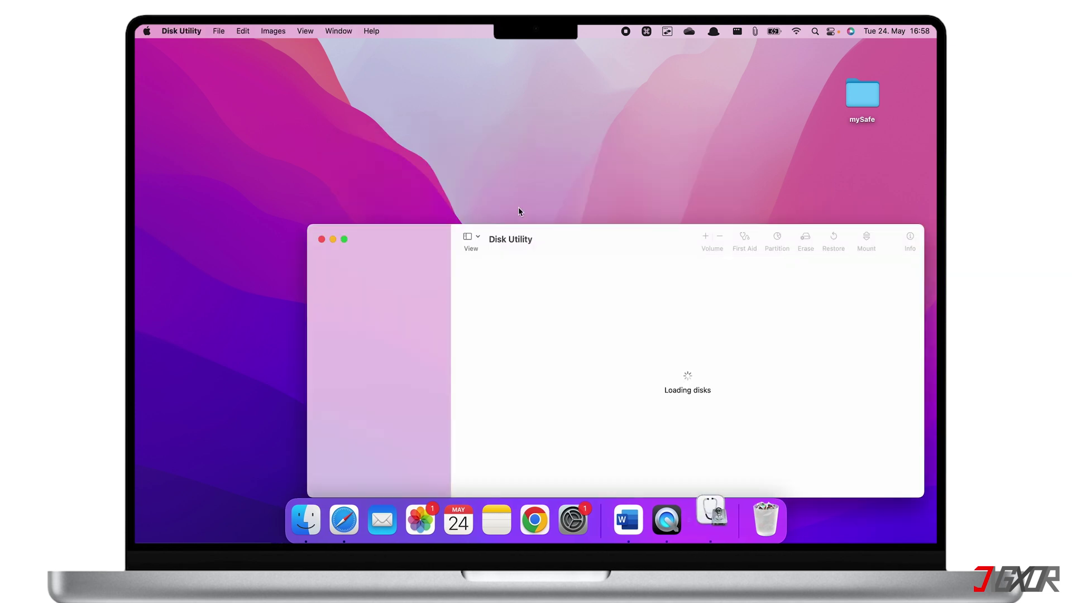
{"action": "left_click_drag", "start_coordinate": [570, 236], "coordinate": [500, 133]}
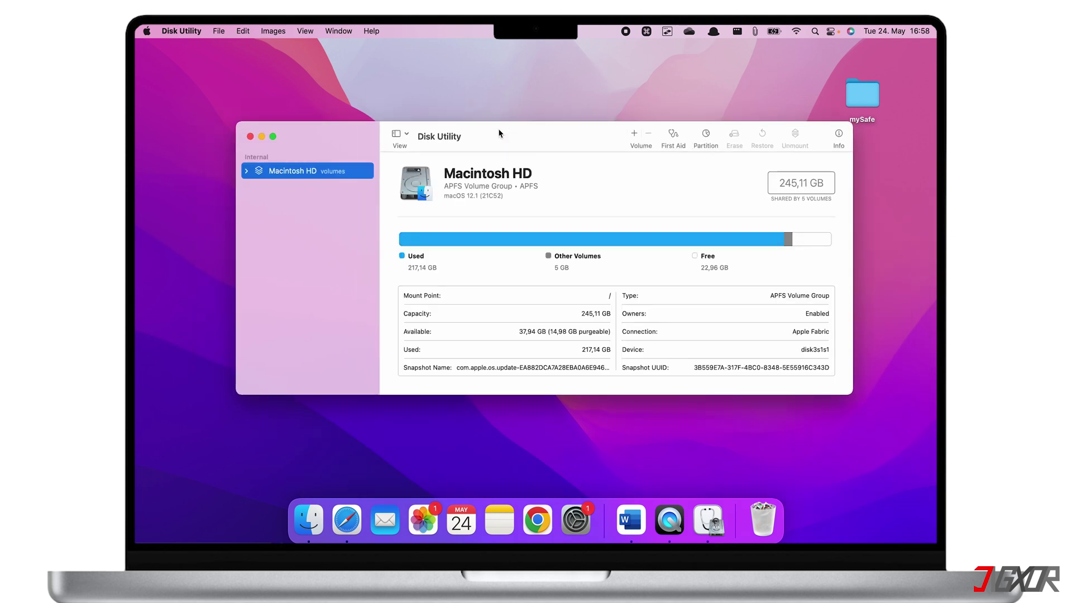
Start a new Image from Folder, choosing the mySafe folder on the Desktop as its source.
{"action": "left_click", "coordinate": [219, 32]}
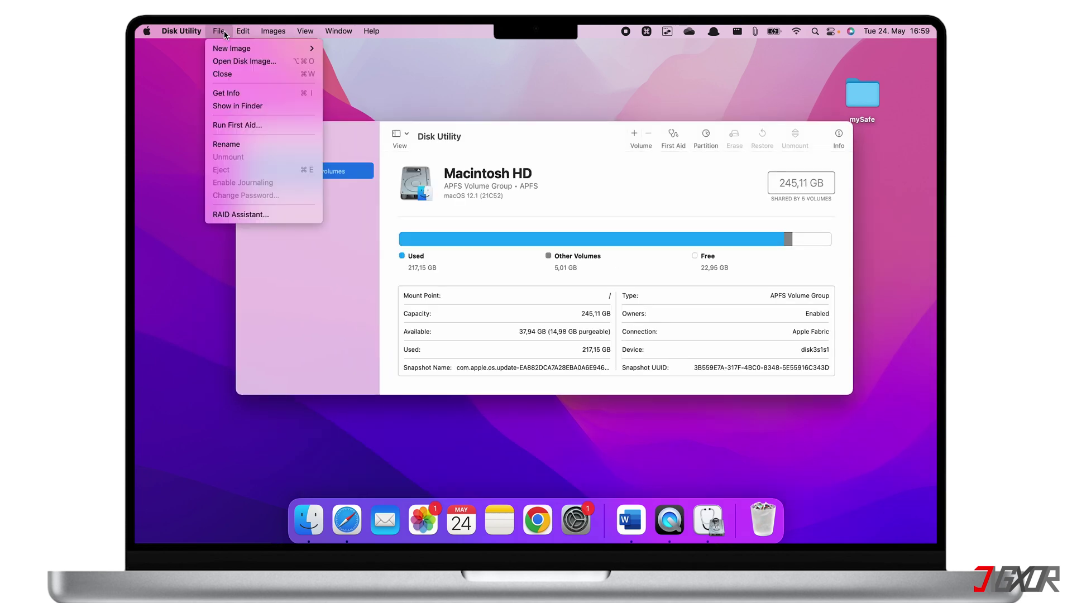
{"action": "mouse_move", "coordinate": [229, 48]}
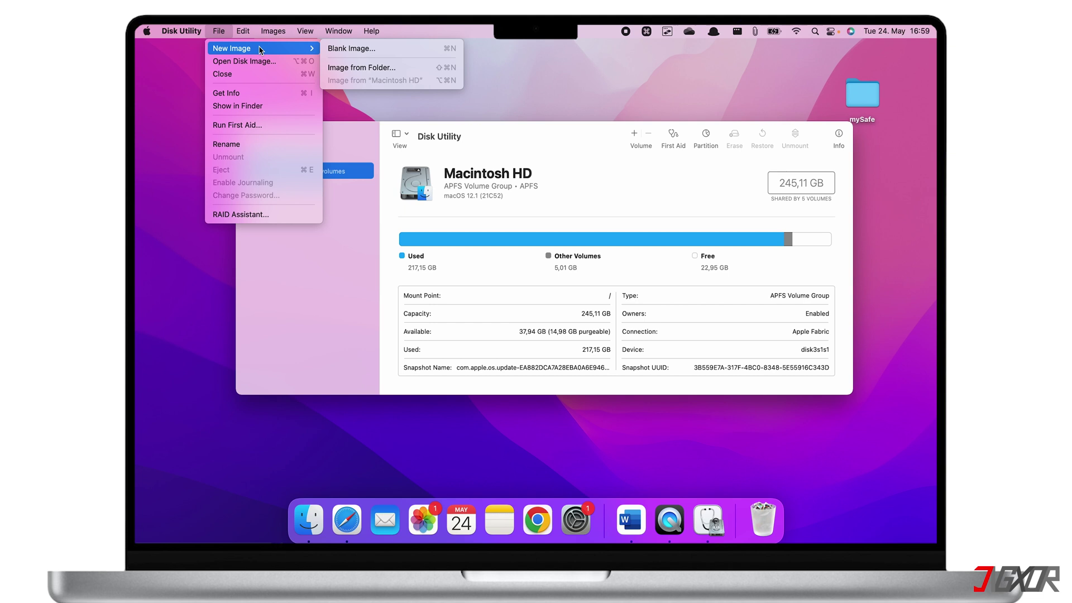
{"action": "left_click", "coordinate": [341, 68]}
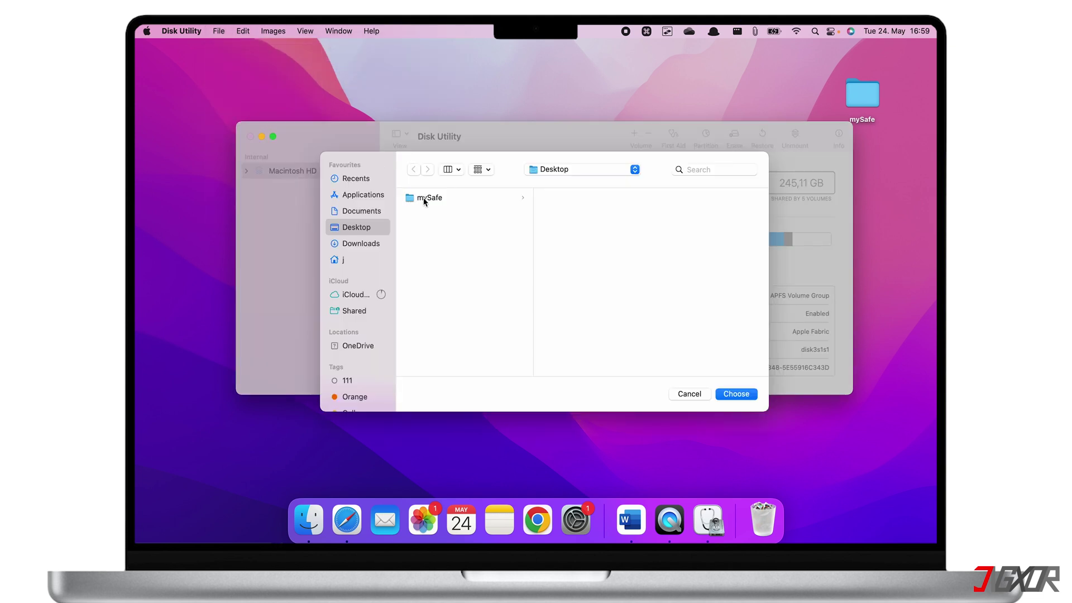
{"action": "left_click", "coordinate": [424, 200]}
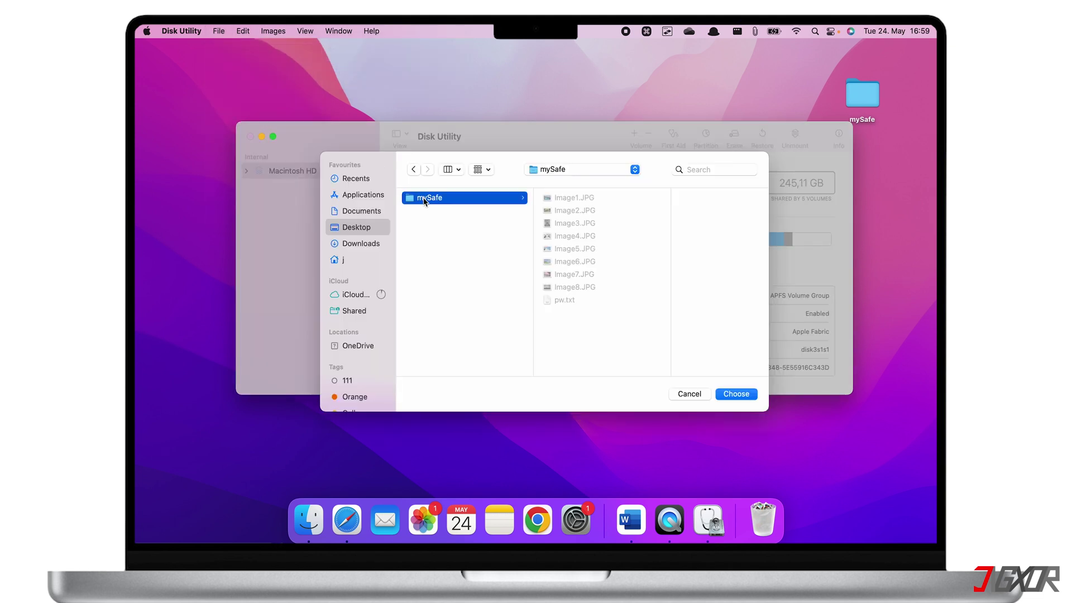
{"action": "left_click", "coordinate": [734, 395]}
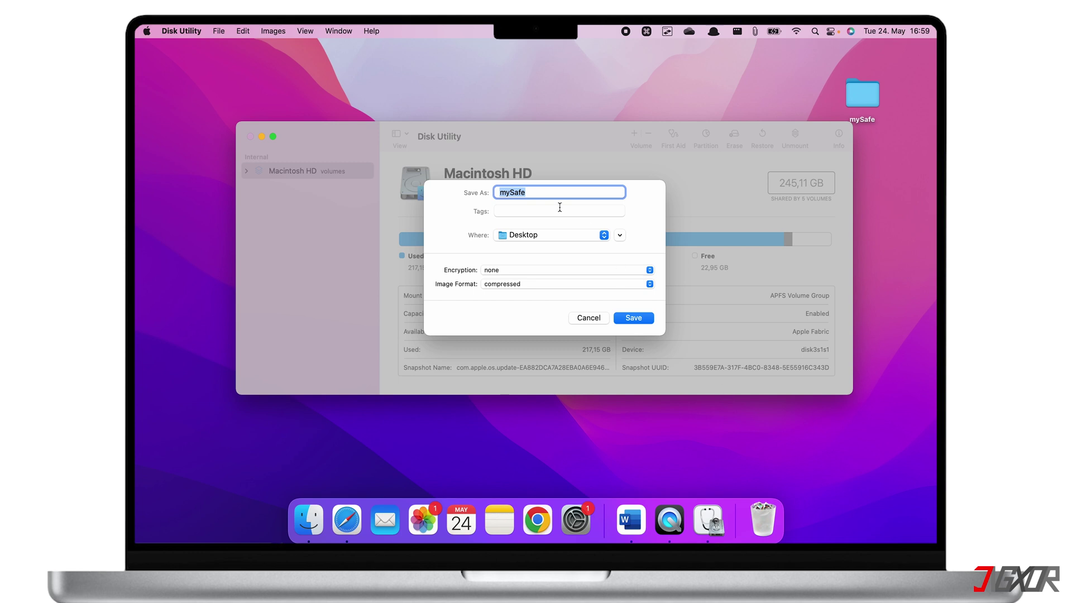
Show the Encryption options (none, 128-bit AES, 256-bit AES) for the mySafe image.
{"action": "left_click", "coordinate": [547, 194]}
{"action": "left_click", "coordinate": [512, 271]}
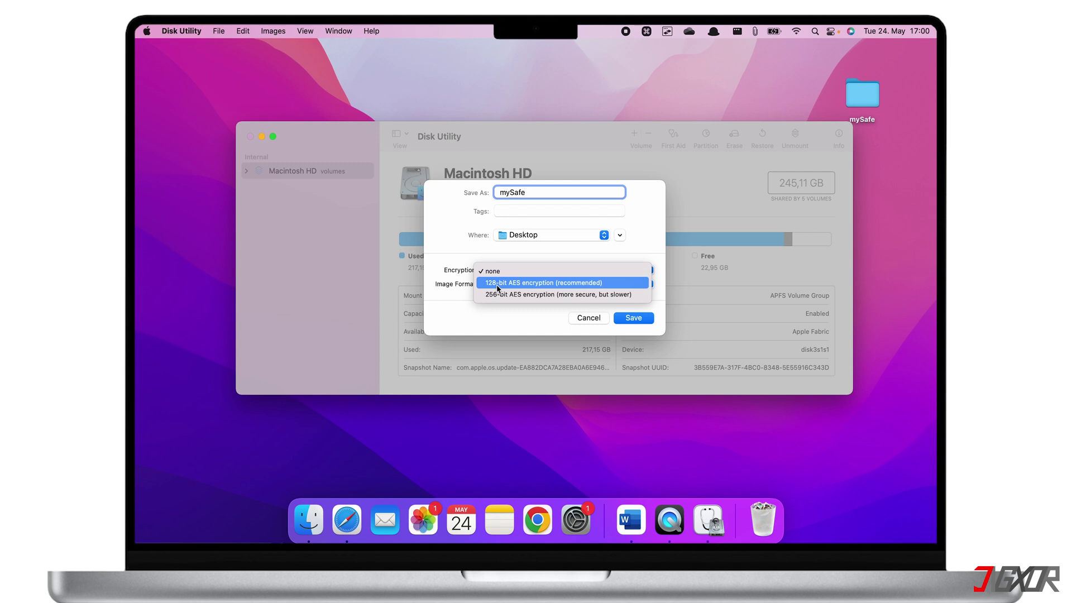
Apply 128-bit AES encryption to the mySafe image, entering and verifying its password.
{"action": "left_click", "coordinate": [497, 285]}
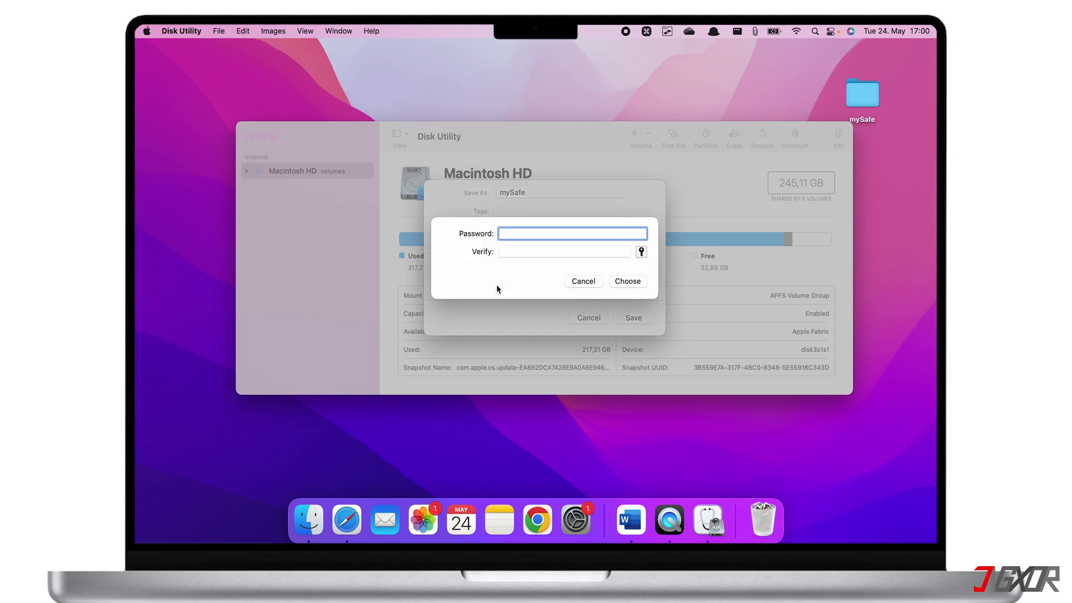
{"action": "type", "text": "••••"}
{"action": "key", "text": "Tab"}
{"action": "type", "text": "••••"}
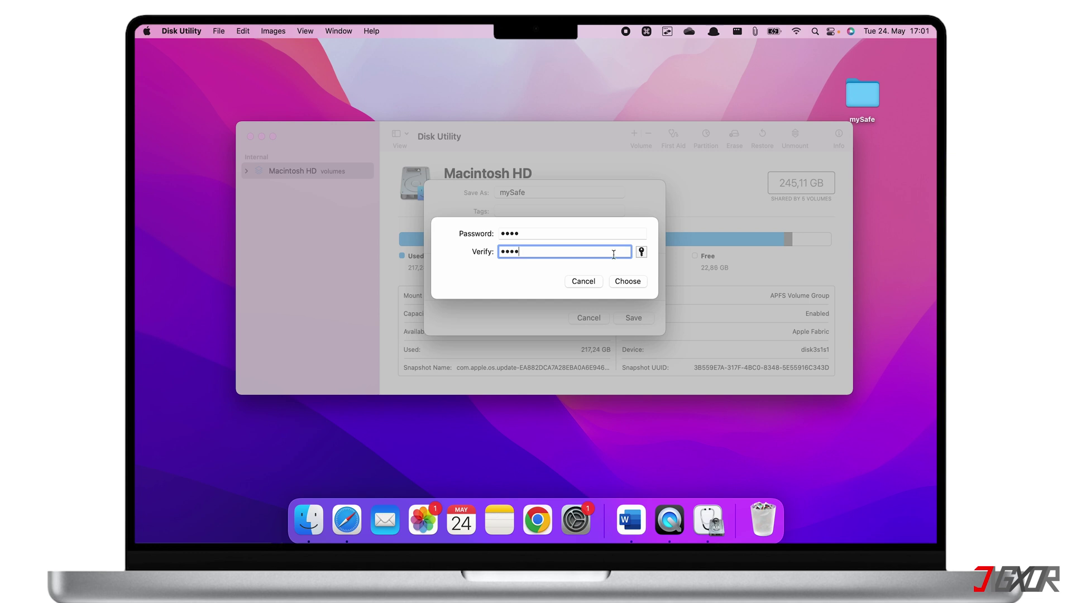
{"action": "left_click", "coordinate": [625, 281]}
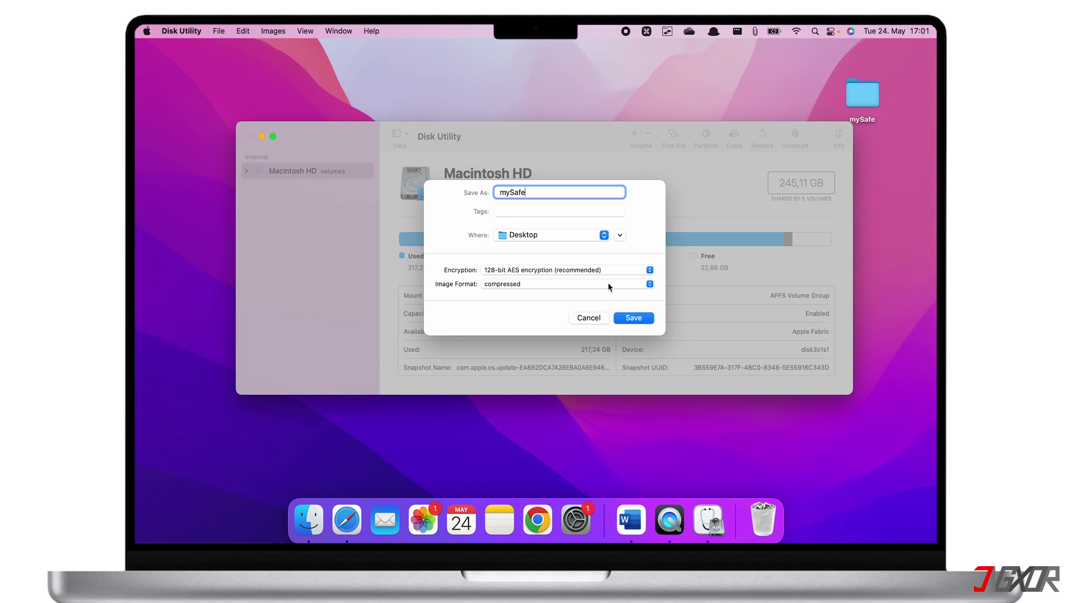
Set the image format to read/write and save the encrypted mySafe.dmg to the Desktop.
{"action": "left_click", "coordinate": [608, 284]}
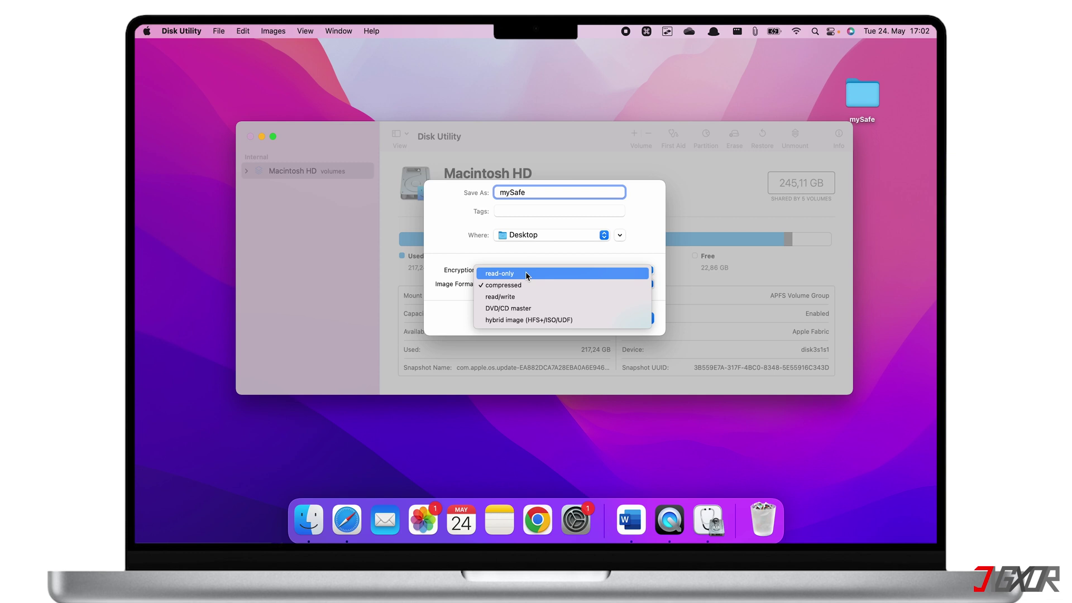
{"action": "left_click", "coordinate": [508, 297]}
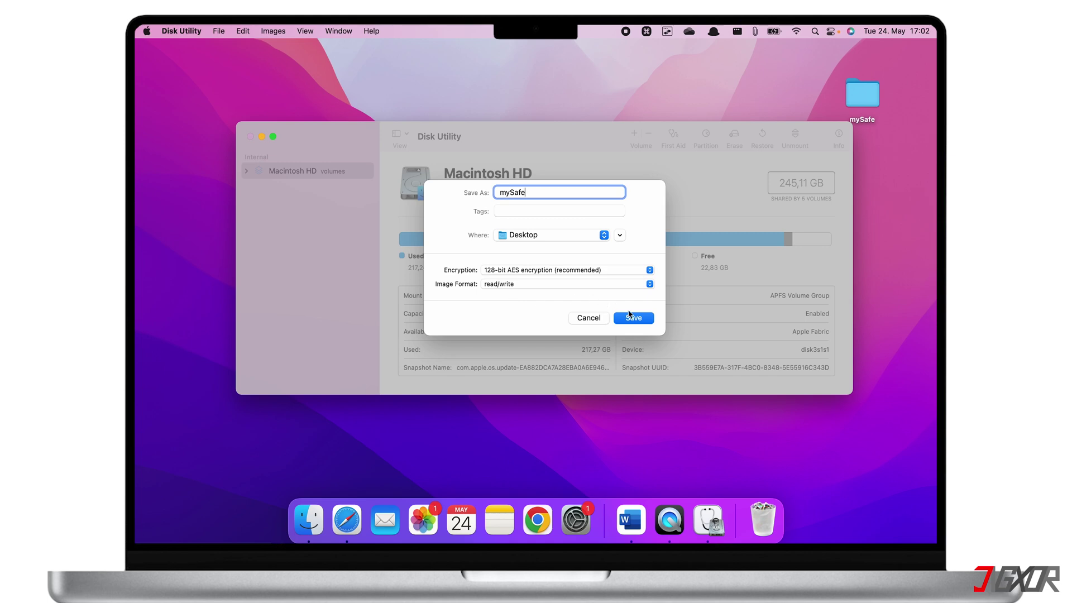
{"action": "left_click", "coordinate": [634, 318]}
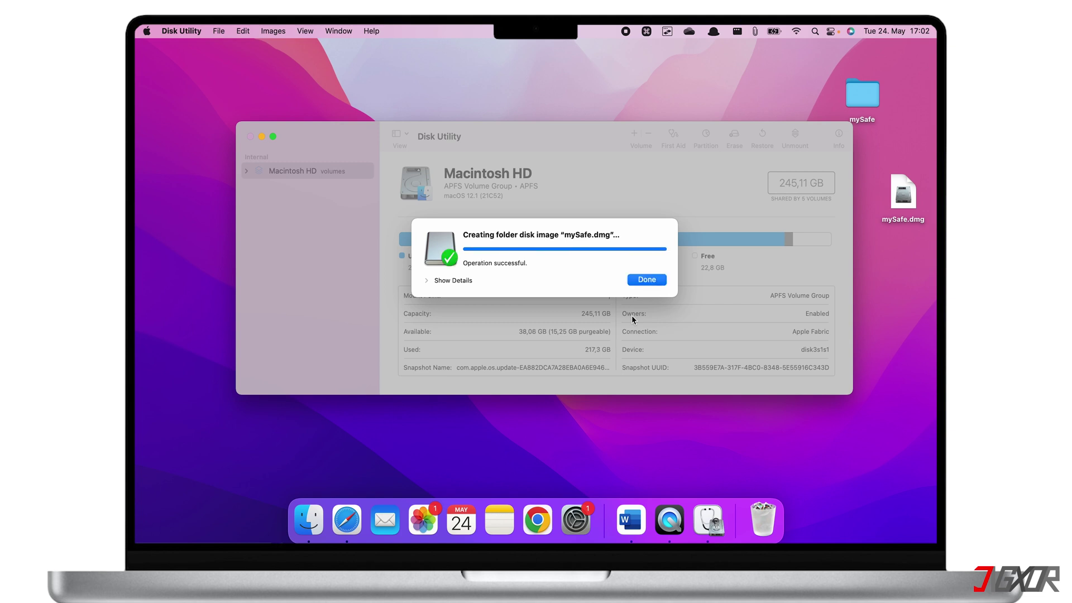
Close Disk Utility, move the mySafe folder to the Bin, and shift mySafe.dmg left.
{"action": "left_click", "coordinate": [647, 279]}
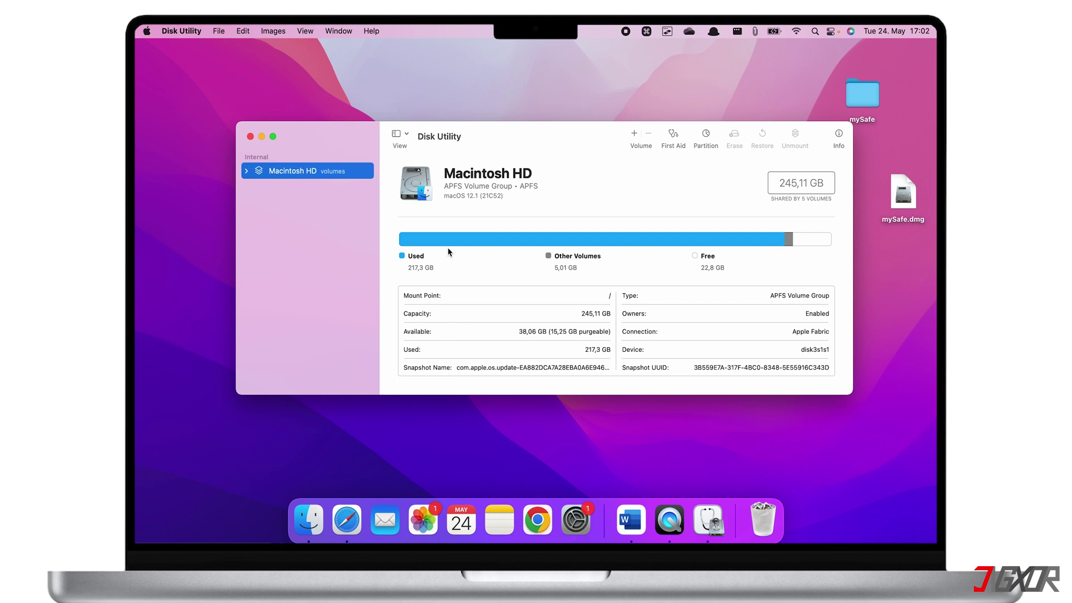
{"action": "left_click", "coordinate": [250, 137]}
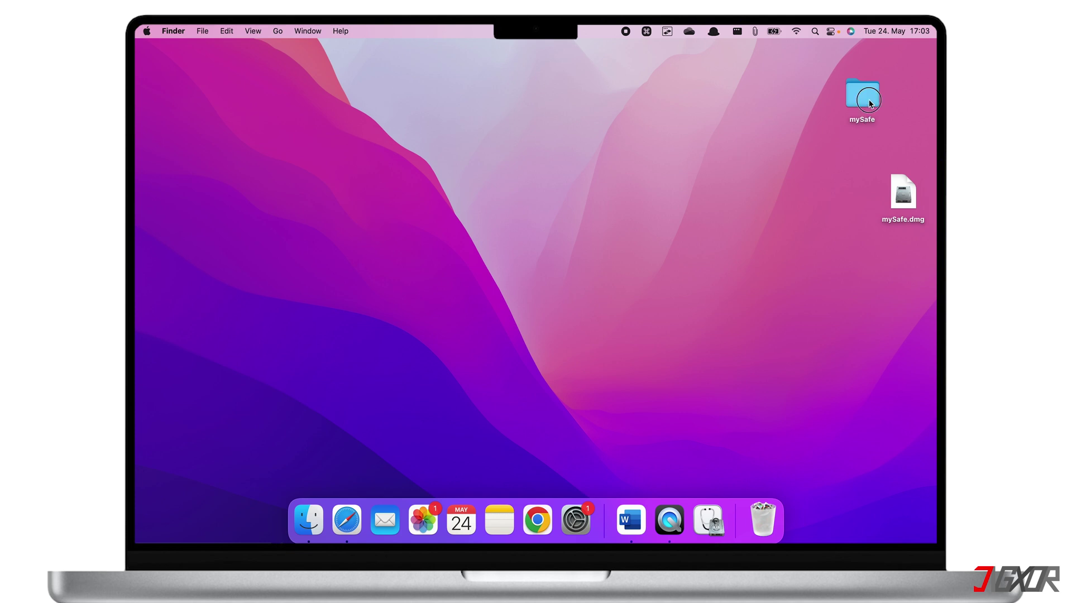
{"action": "left_click_drag", "start_coordinate": [869, 102], "coordinate": [763, 520]}
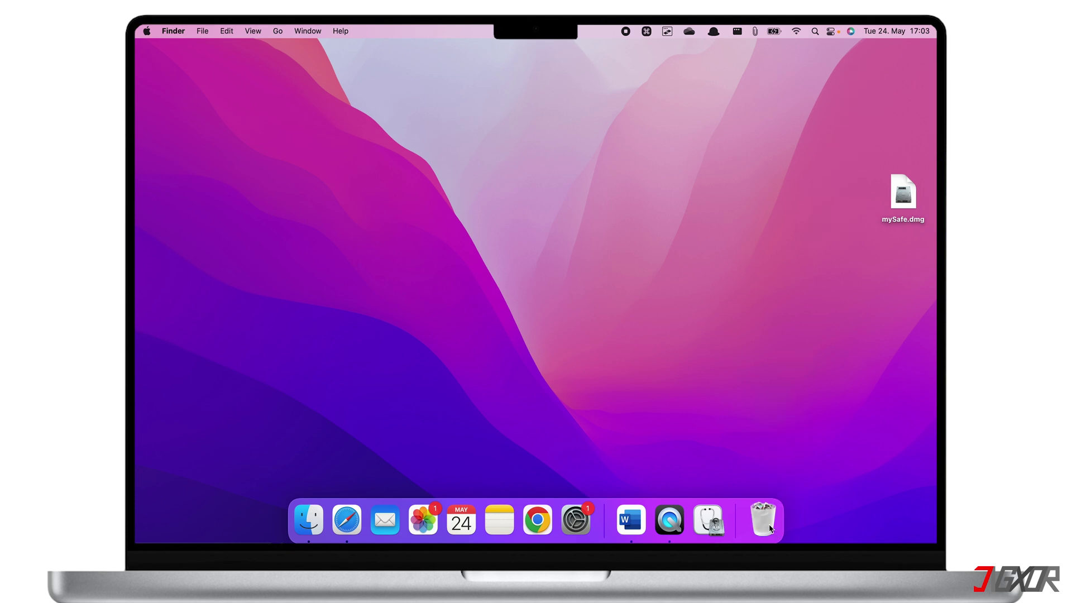
{"action": "left_click_drag", "start_coordinate": [897, 191], "coordinate": [796, 156]}
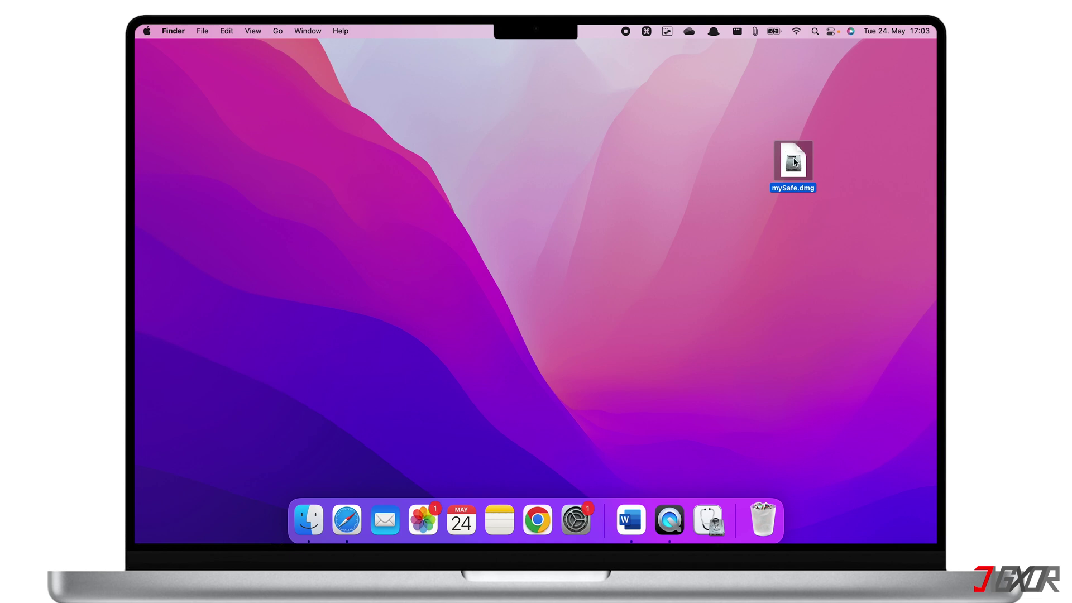
Mount mySafe.dmg with its password, saving the password in the keychain.
{"action": "double_click", "coordinate": [795, 162]}
{"action": "type", "text": "123"}
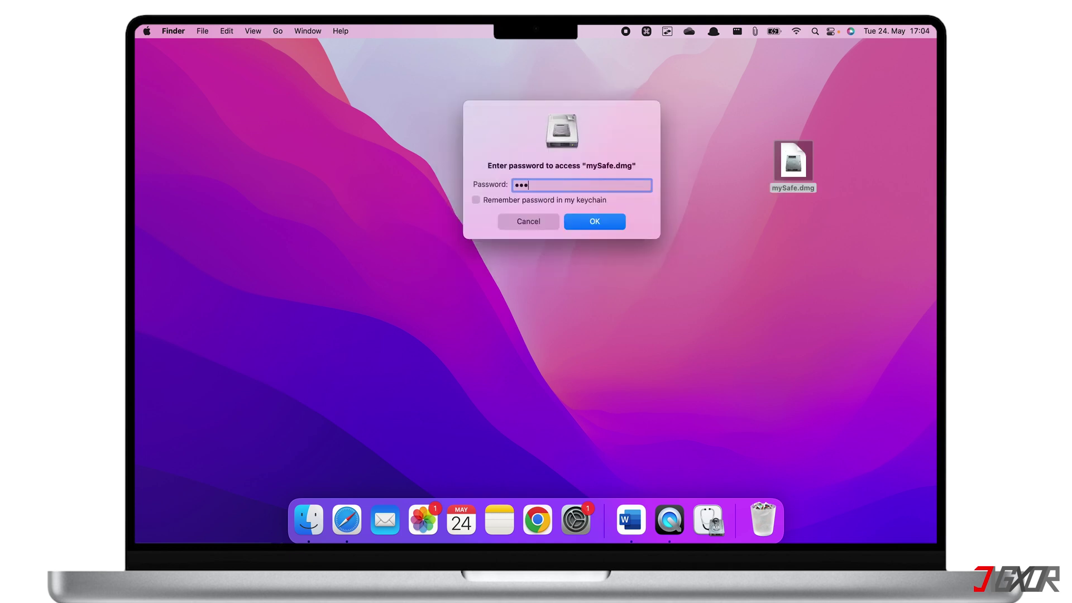
{"action": "type", "text": "4"}
{"action": "left_click", "coordinate": [476, 200]}
{"action": "left_click_drag", "start_coordinate": [559, 109], "coordinate": [523, 174]}
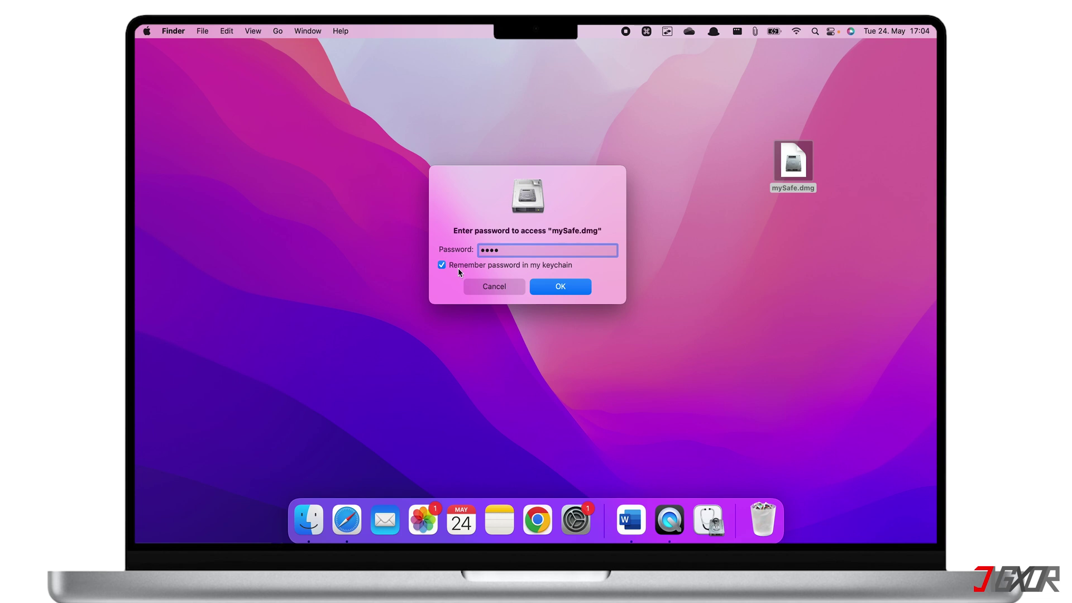
{"action": "left_click", "coordinate": [551, 287]}
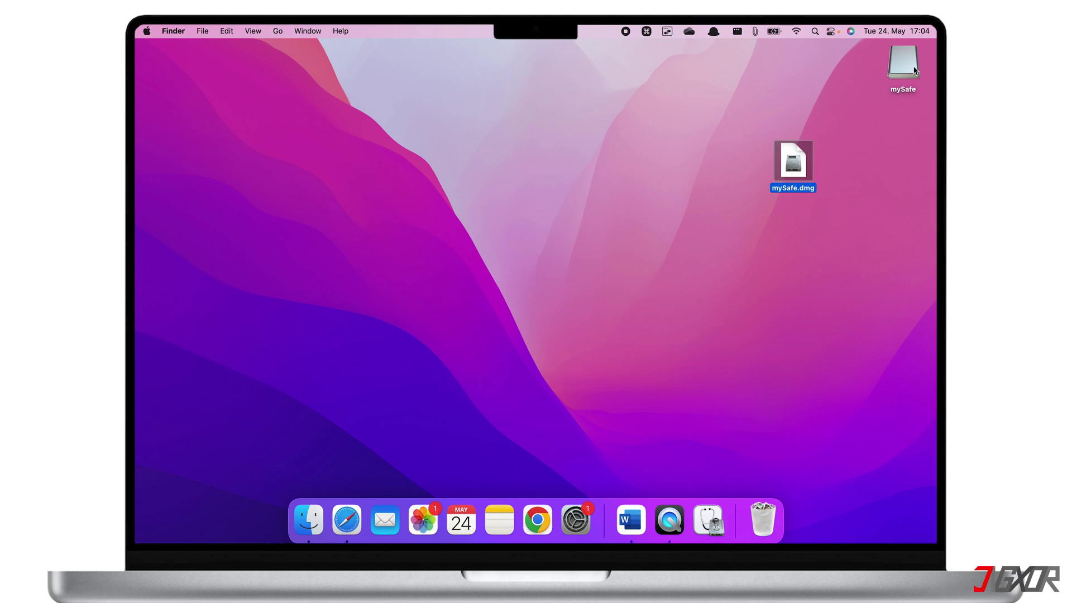
Copy Image3.JPG from the mySafe volume to the desktop, then copy it back, keeping both.
{"action": "double_click", "coordinate": [904, 66]}
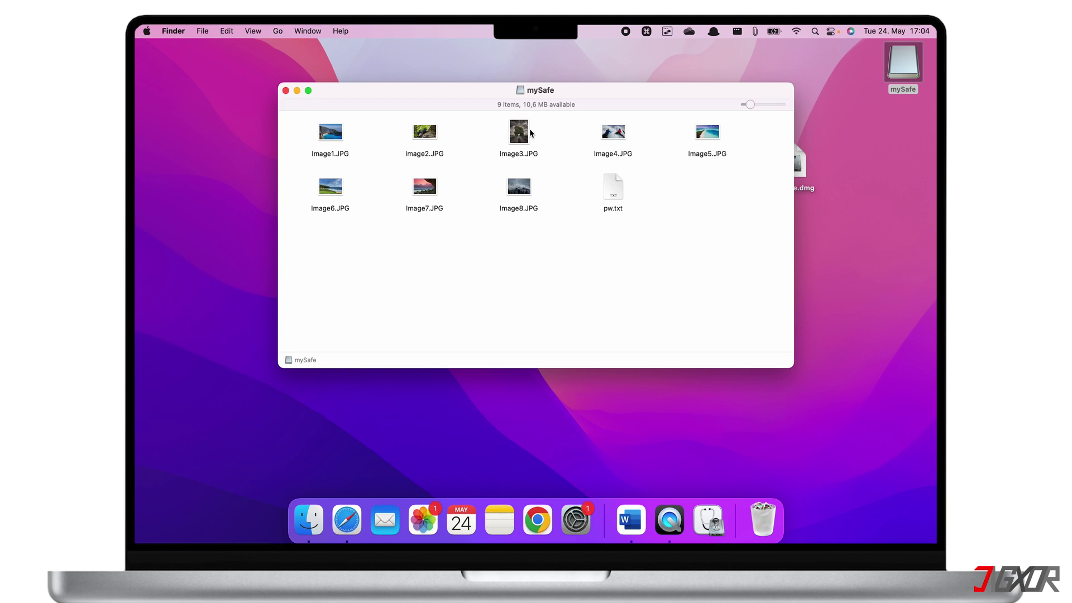
{"action": "left_click_drag", "start_coordinate": [531, 133], "coordinate": [208, 287]}
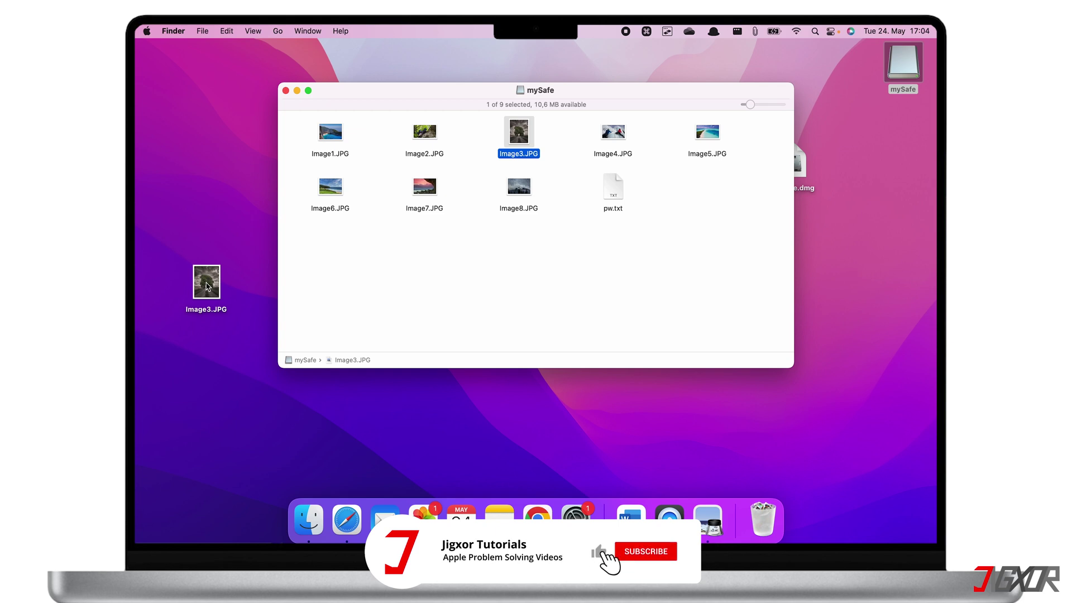
{"action": "left_click", "coordinate": [207, 286]}
{"action": "left_click_drag", "start_coordinate": [206, 287], "coordinate": [387, 278]}
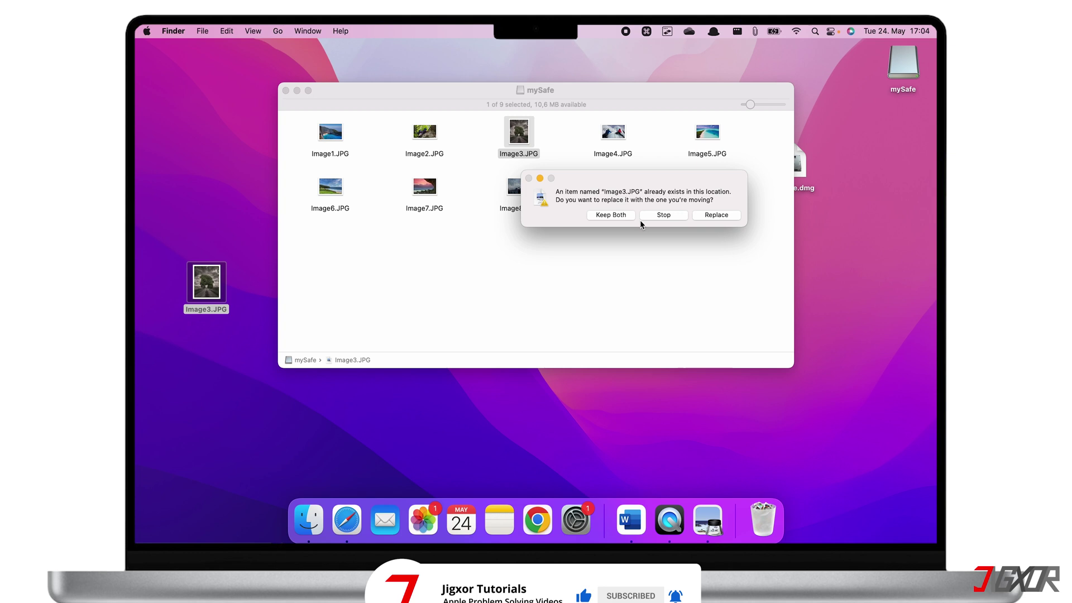
{"action": "left_click", "coordinate": [614, 216]}
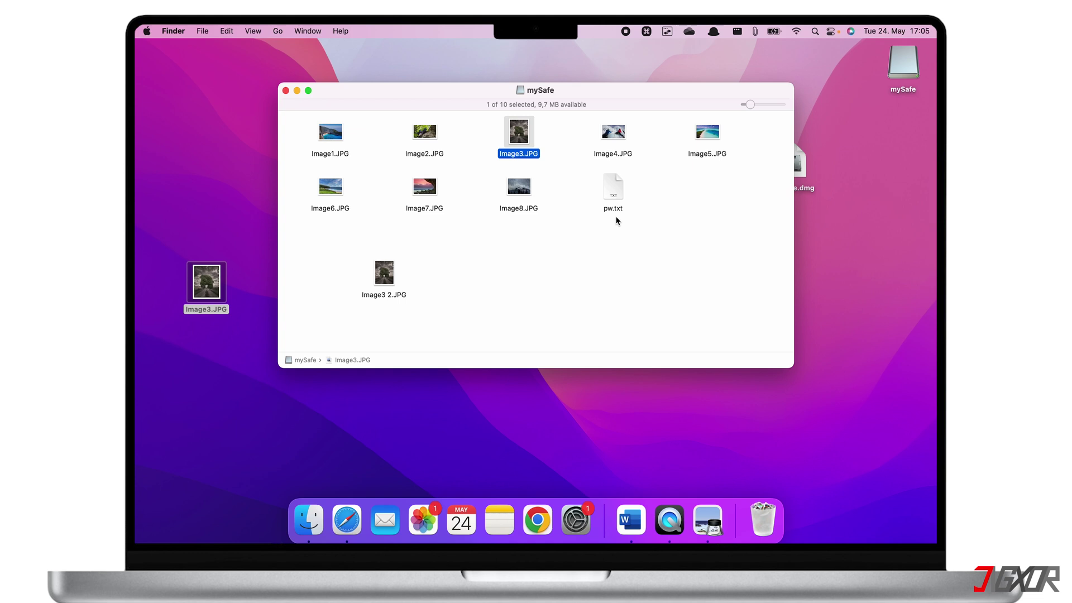
Close the mySafe window, deselect Image3.JPG, and eject the mySafe volume.
{"action": "left_click", "coordinate": [286, 90]}
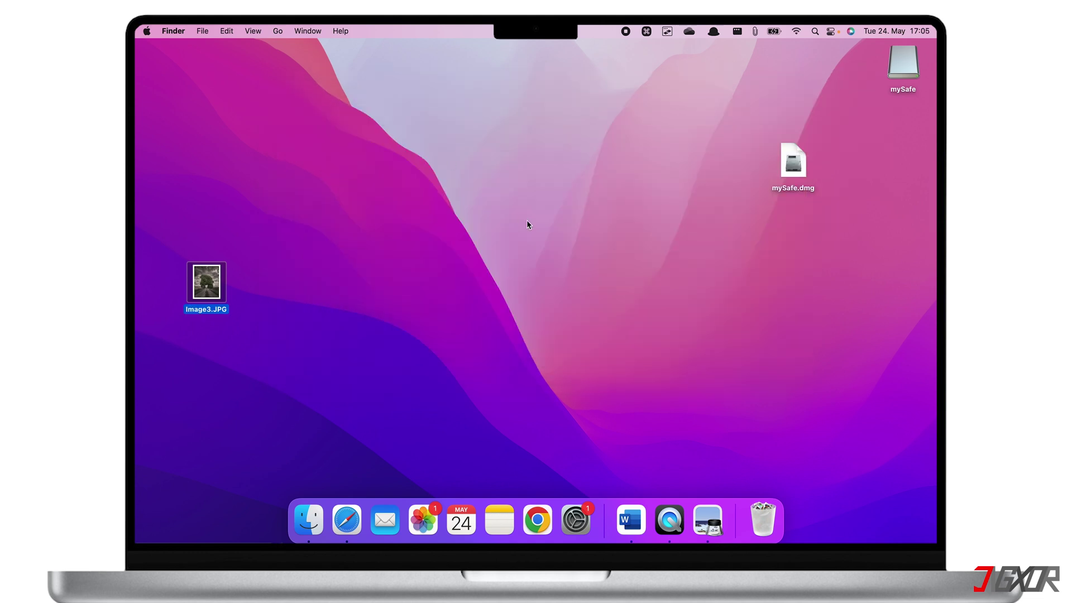
{"action": "left_click", "coordinate": [598, 244]}
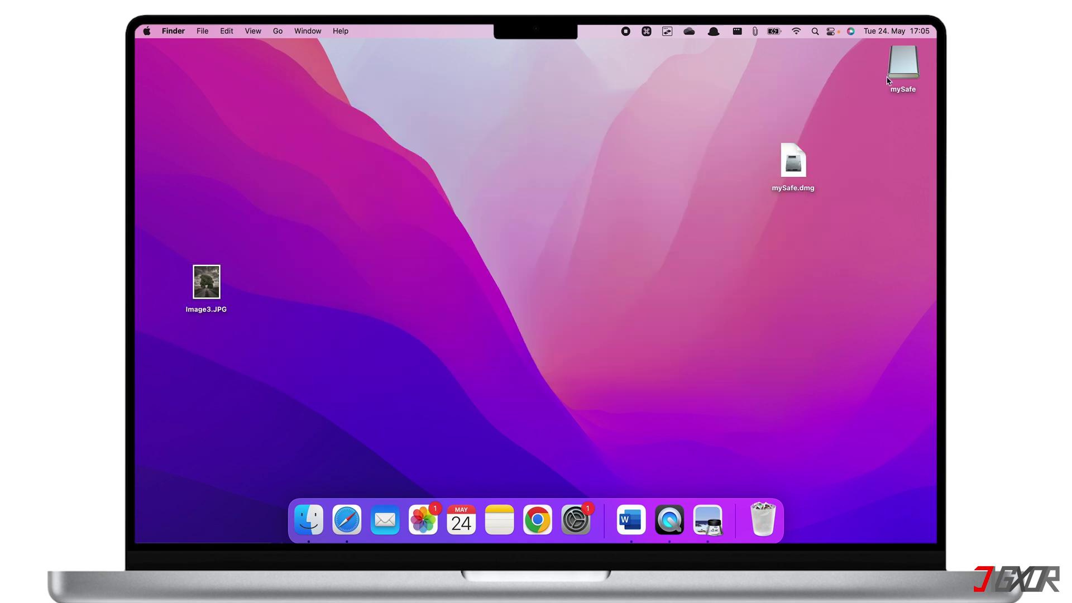
{"action": "left_click_drag", "start_coordinate": [888, 80], "coordinate": [774, 516]}
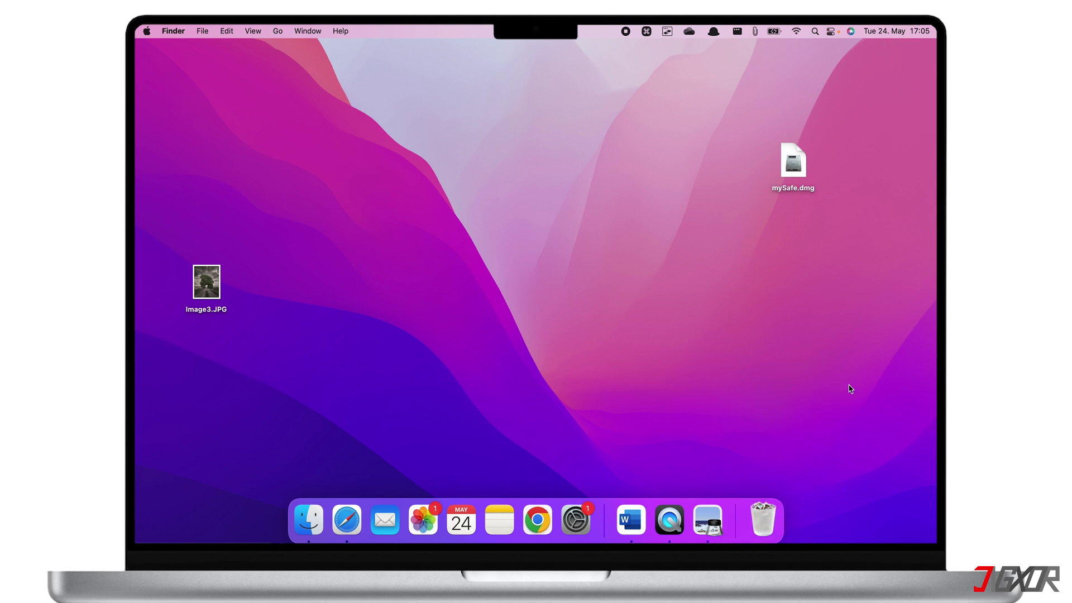